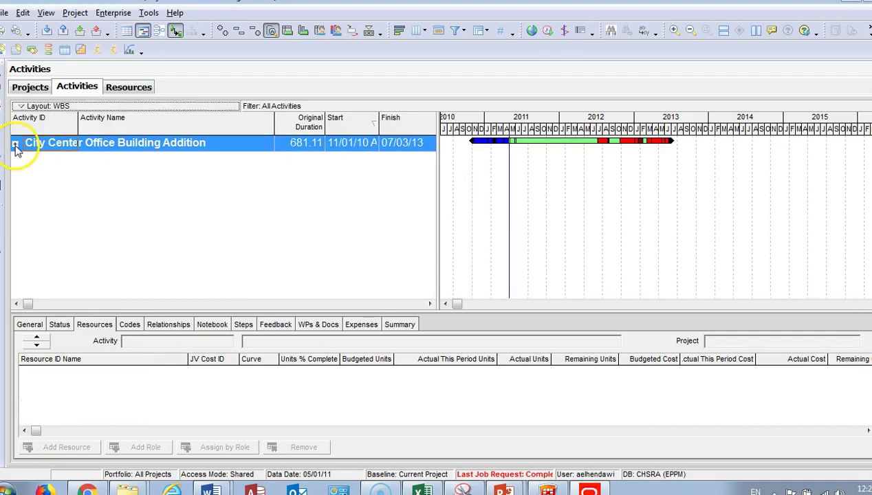
# - Expand the City Center Office Building Addition project and look through its WBS elements from Design and Engineering to Interior Finishes
pyautogui.click(15, 145)
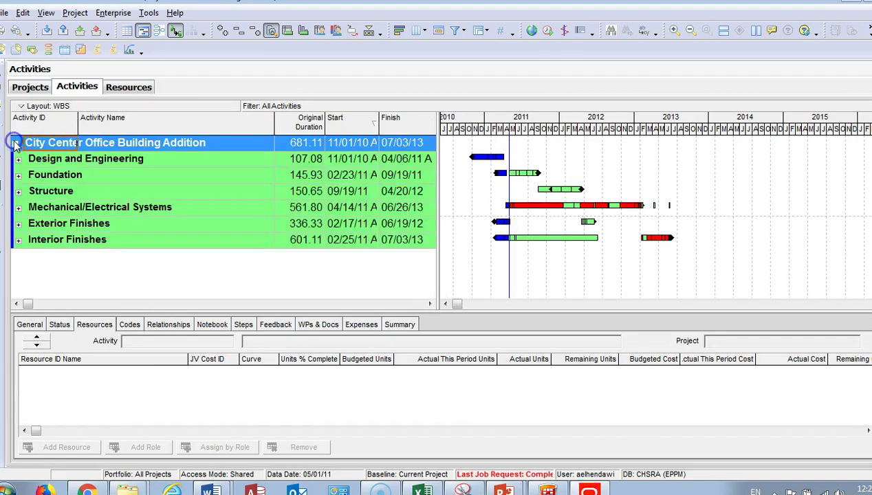
pyautogui.click(98, 165)
pyautogui.click(80, 177)
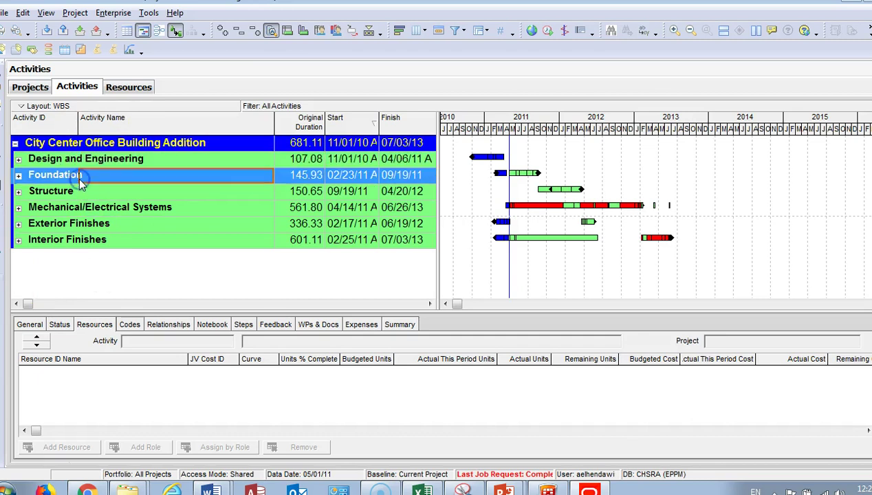
pyautogui.click(72, 193)
pyautogui.click(94, 212)
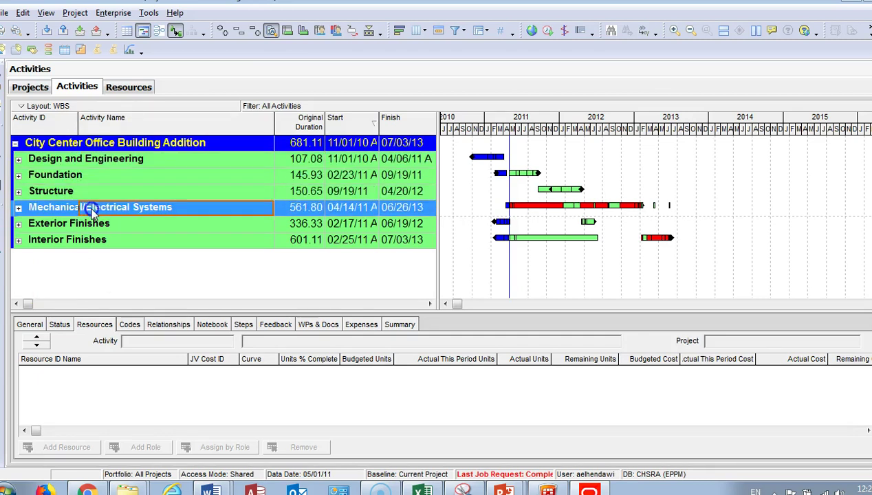
pyautogui.click(78, 229)
pyautogui.click(72, 240)
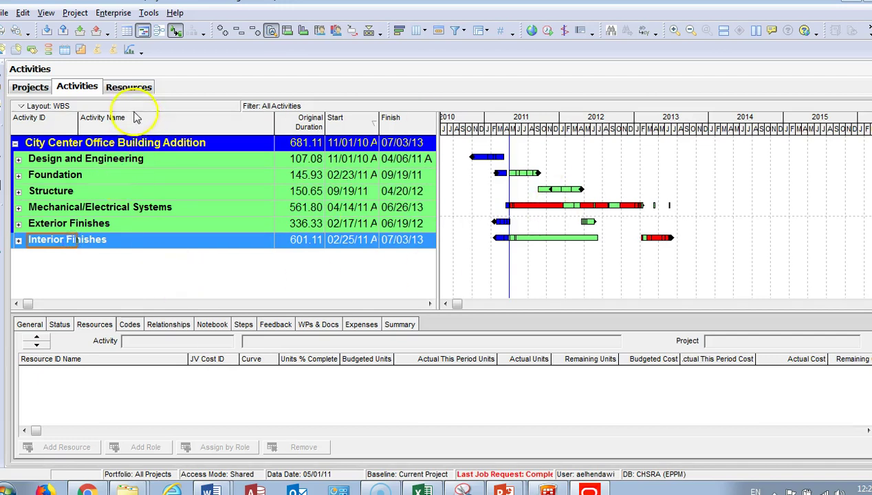
# - Show the resource list filtered by the current project's resources and select the Laborer-Construction resource
pyautogui.click(138, 86)
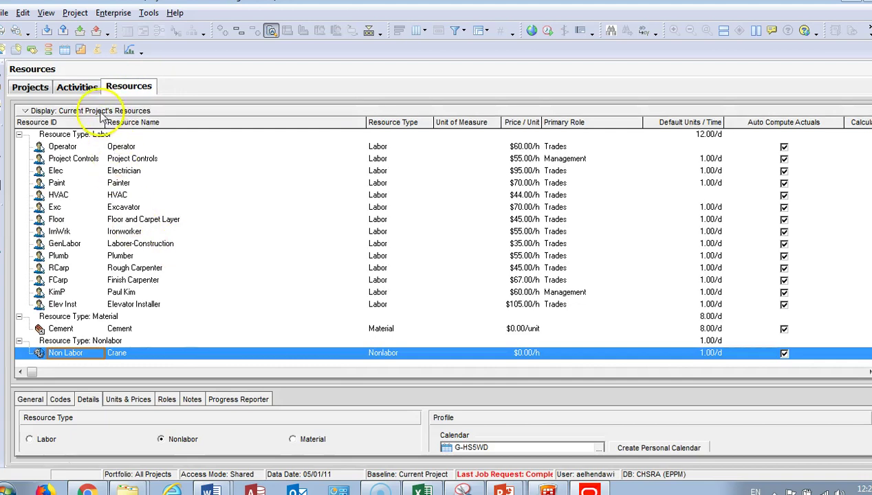
pyautogui.click(88, 110)
pyautogui.moveTo(100, 261)
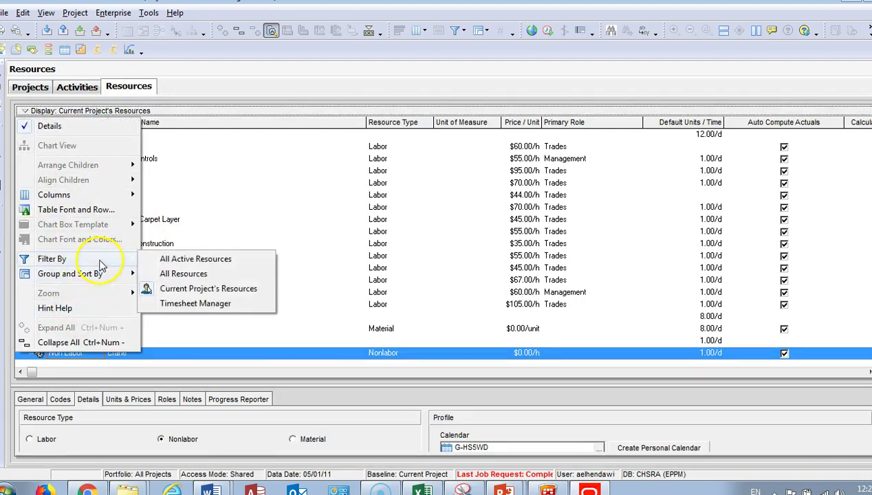
pyautogui.click(226, 295)
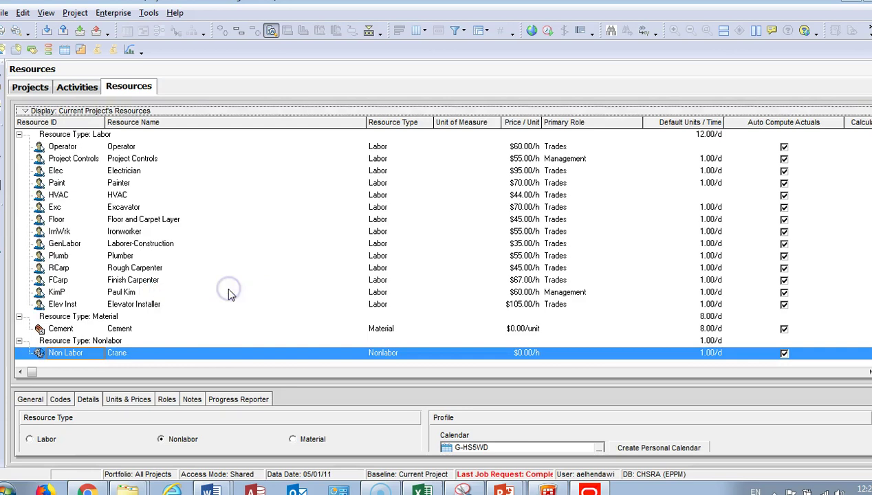
pyautogui.click(145, 246)
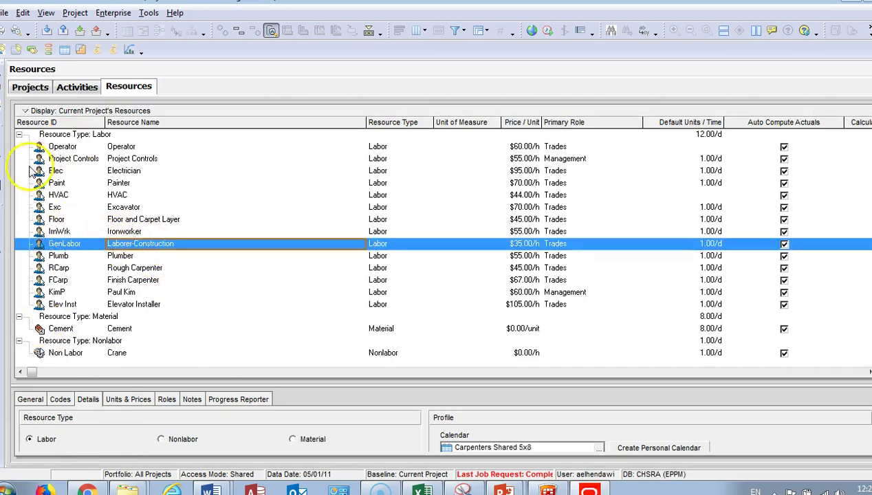
# - Collapse the Labor, Material and Nonlabor resource groups and widen the Resource ID column to fit the group titles
pyautogui.click(19, 135)
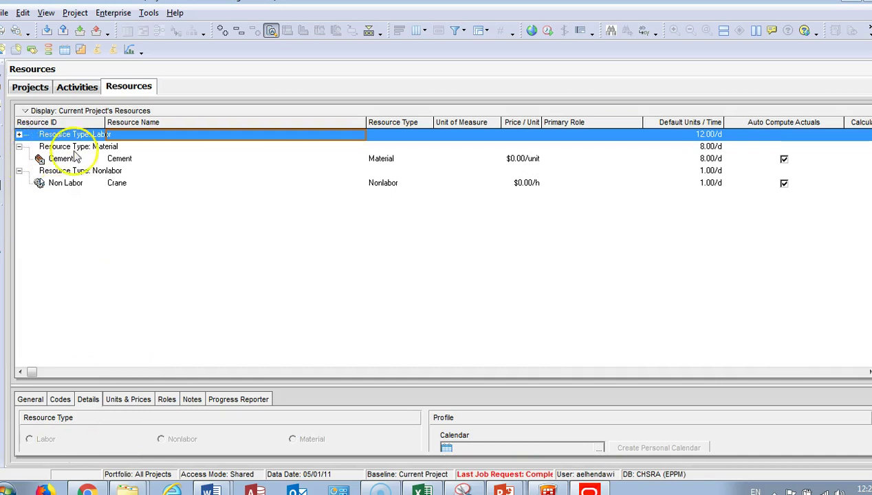
pyautogui.moveTo(145, 136); pyautogui.dragTo(146, 136)
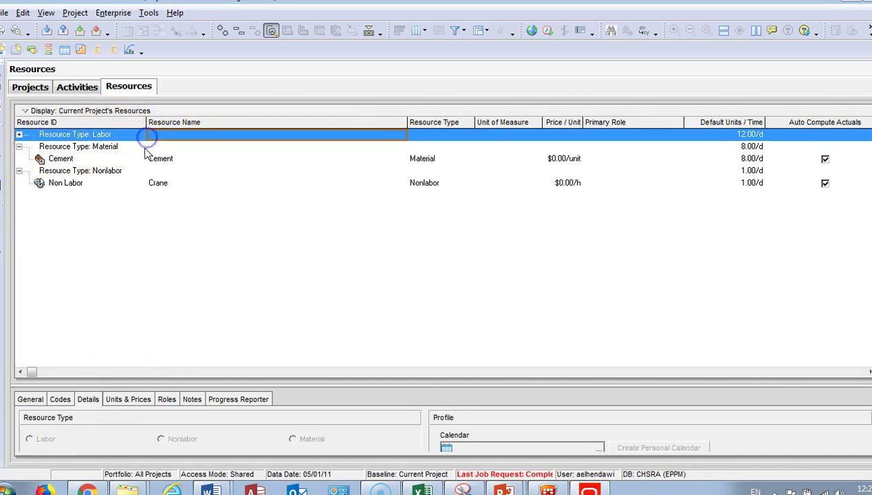
pyautogui.click(94, 148)
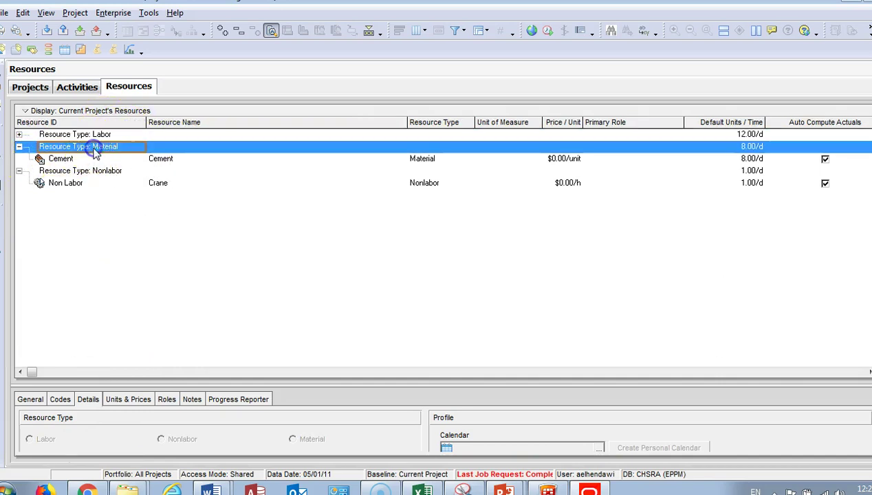
pyautogui.click(19, 171)
pyautogui.click(19, 147)
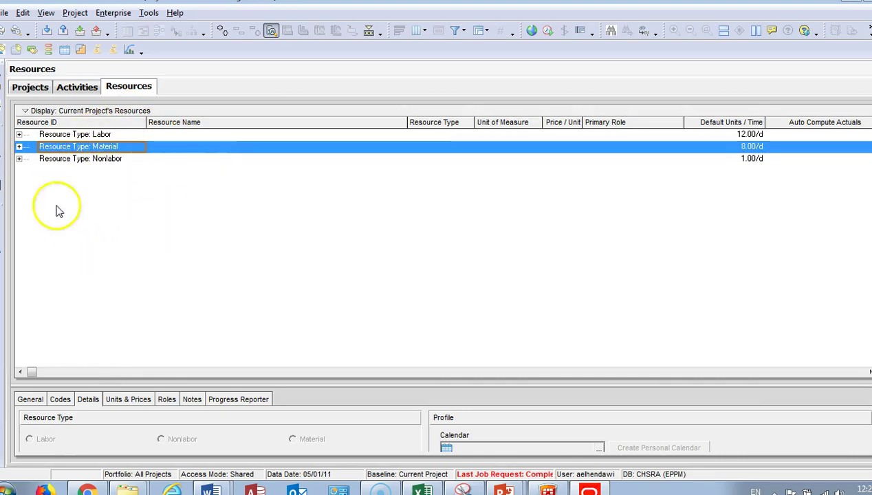
# - Review the three resource types, expanding Nonlabor and Material to inspect the Crane and Cement resources
pyautogui.click(80, 135)
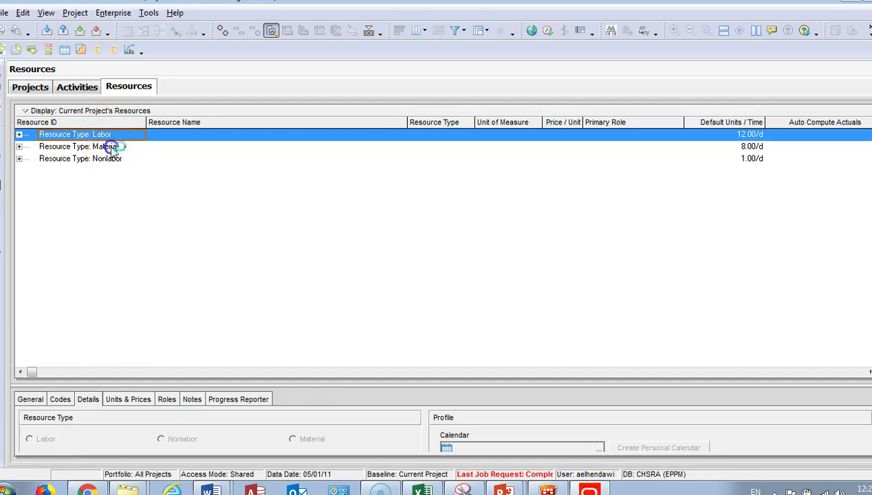
pyautogui.click(110, 147)
pyautogui.click(108, 160)
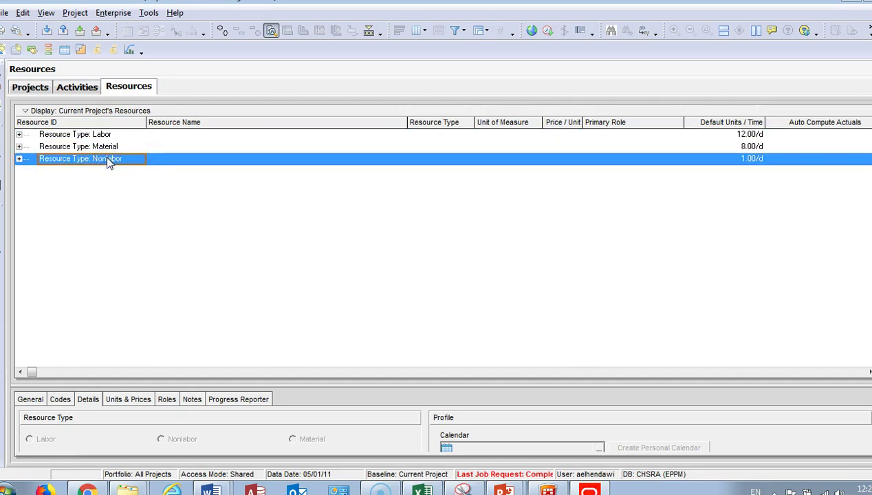
pyautogui.click(19, 159)
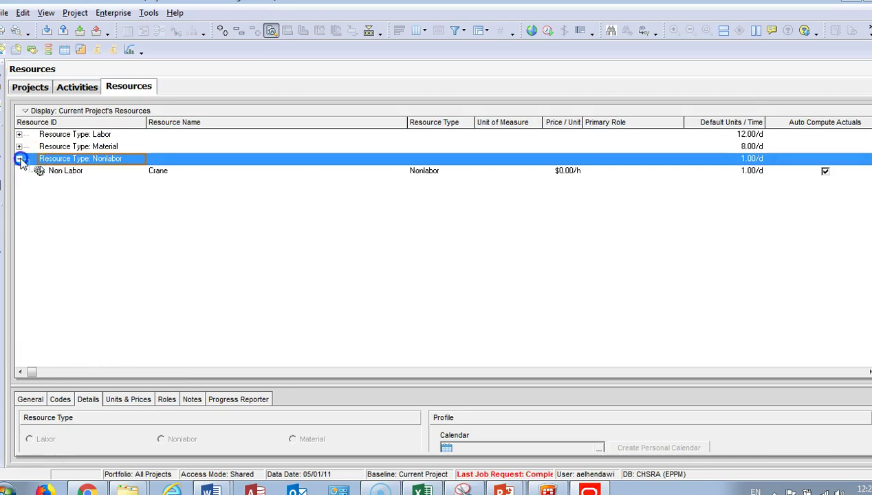
pyautogui.click(153, 172)
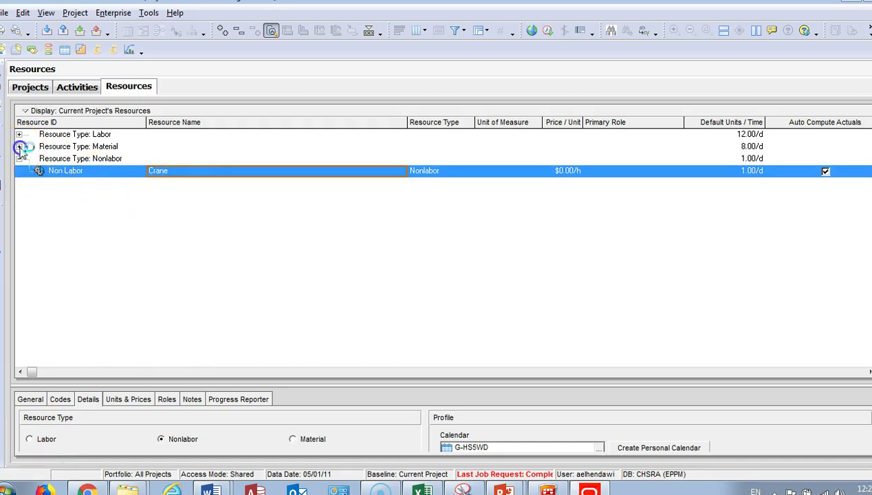
pyautogui.click(20, 148)
pyautogui.click(138, 160)
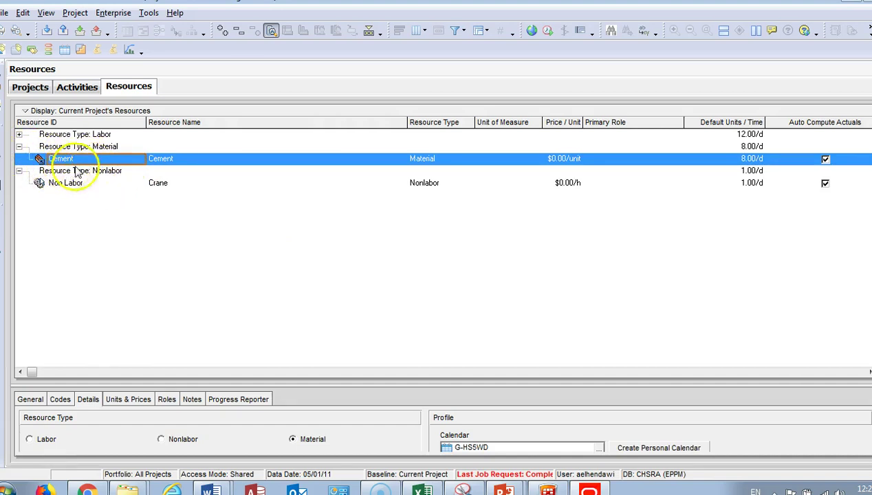
pyautogui.click(183, 161)
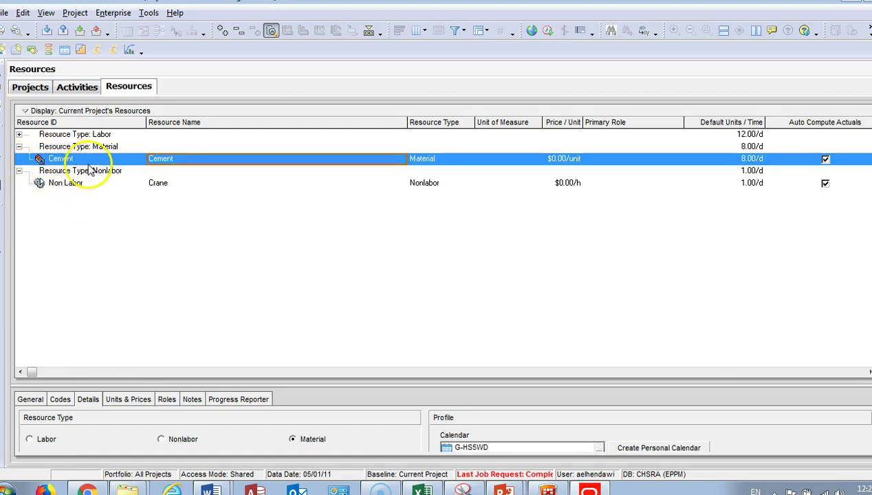
# - Expand the Labor group and look through labor resources such as HVAC, Painter, Electrician and Operator
pyautogui.click(20, 135)
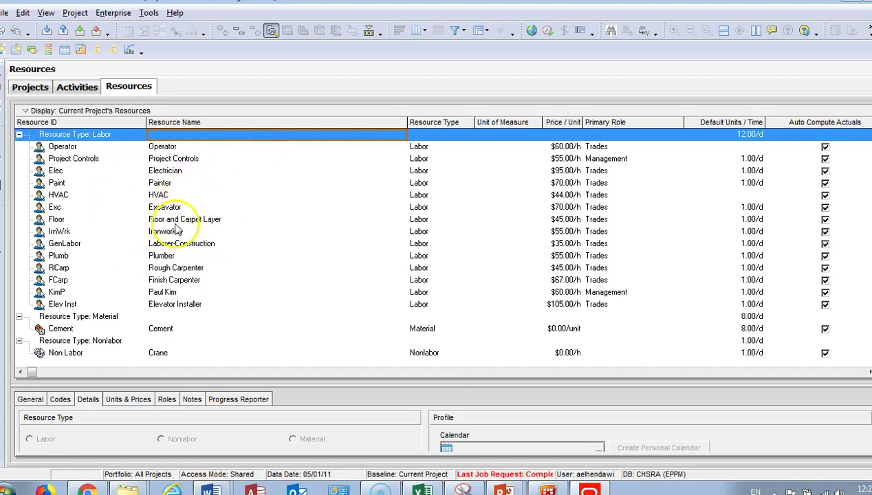
pyautogui.click(165, 194)
pyautogui.click(163, 184)
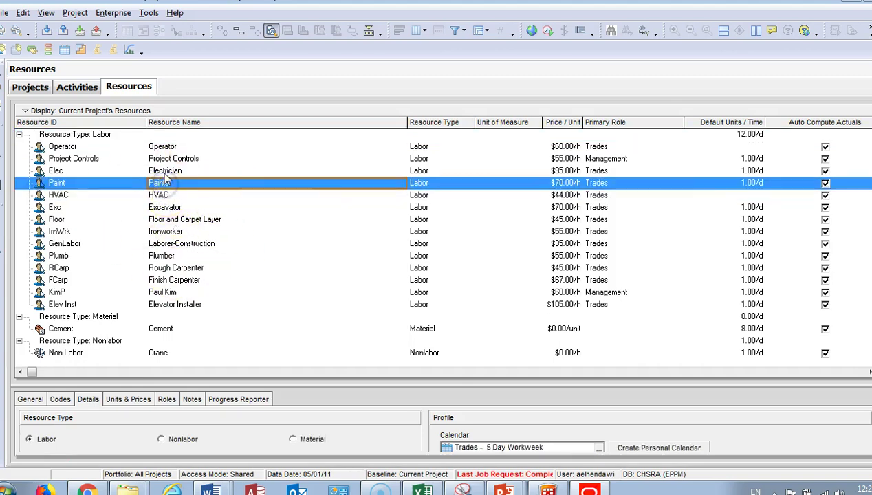
pyautogui.click(165, 171)
pyautogui.click(165, 147)
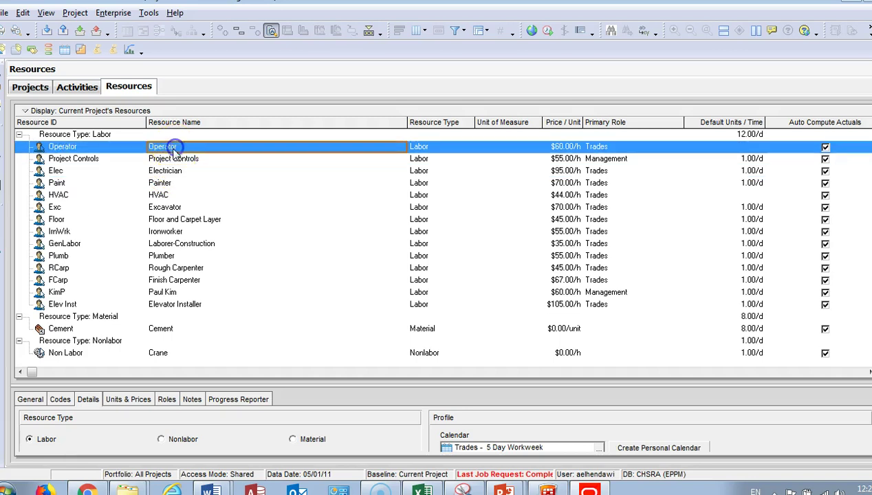
# - Collapse all three resource type groups in the resource list
pyautogui.click(18, 135)
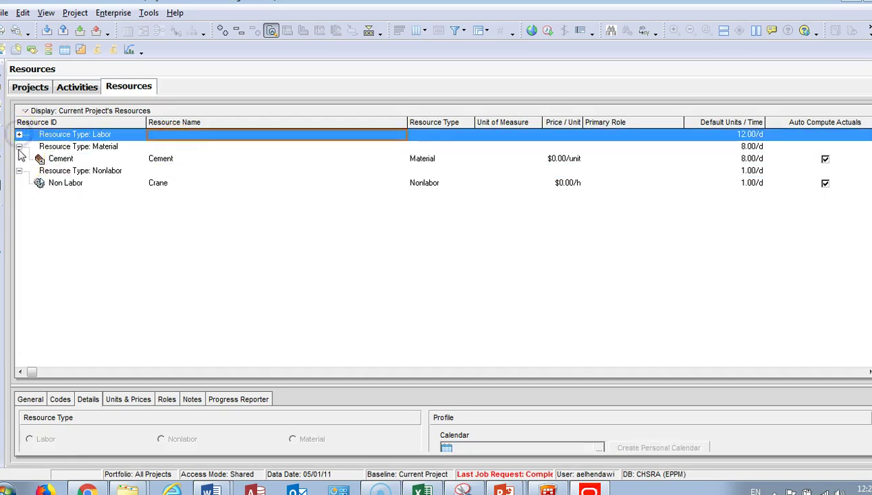
pyautogui.click(19, 147)
pyautogui.click(20, 159)
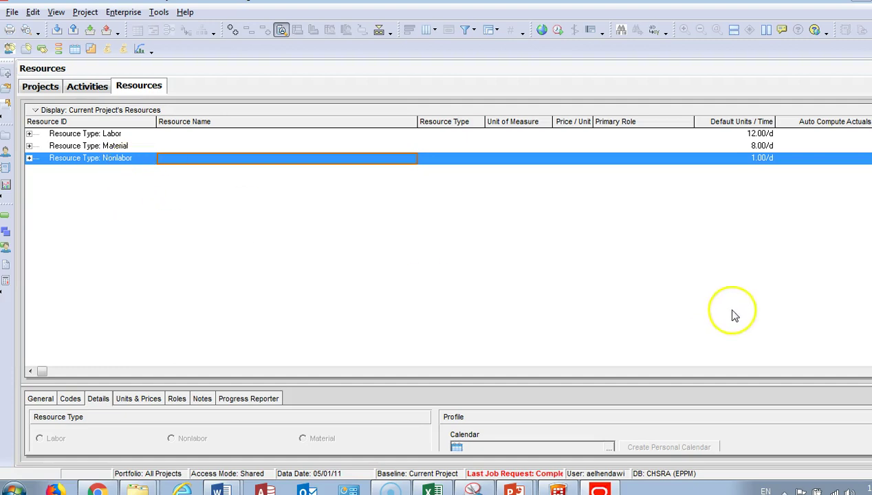
# - Enlarge the activity details area and assign another Excavator resource to the Excavation activity in the Foundation WBS
pyautogui.click(88, 87)
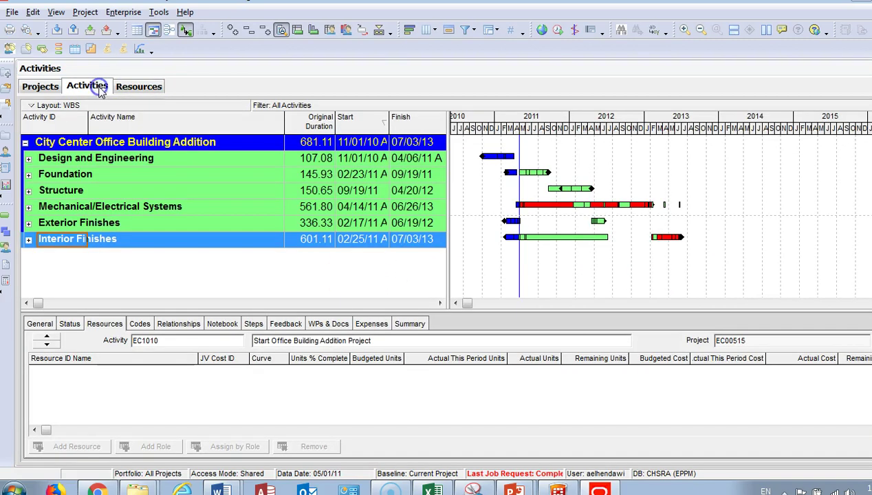
pyautogui.click(28, 176)
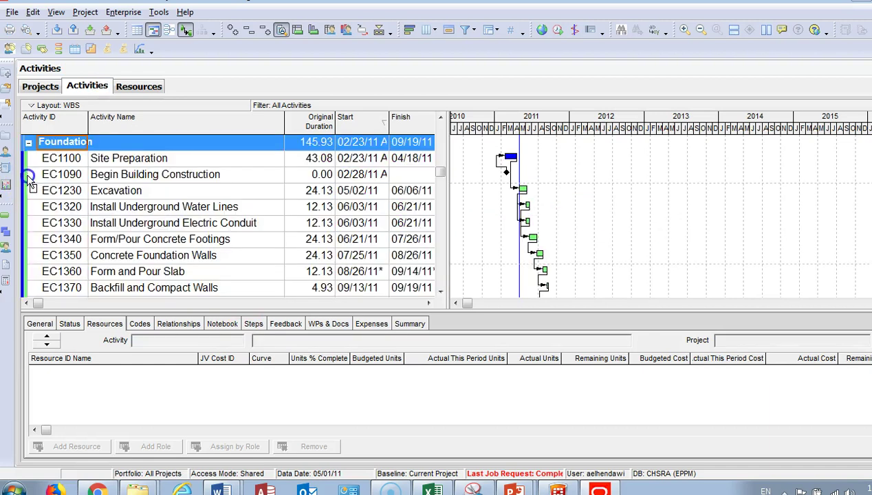
pyautogui.click(163, 196)
pyautogui.moveTo(310, 310); pyautogui.dragTo(322, 284)
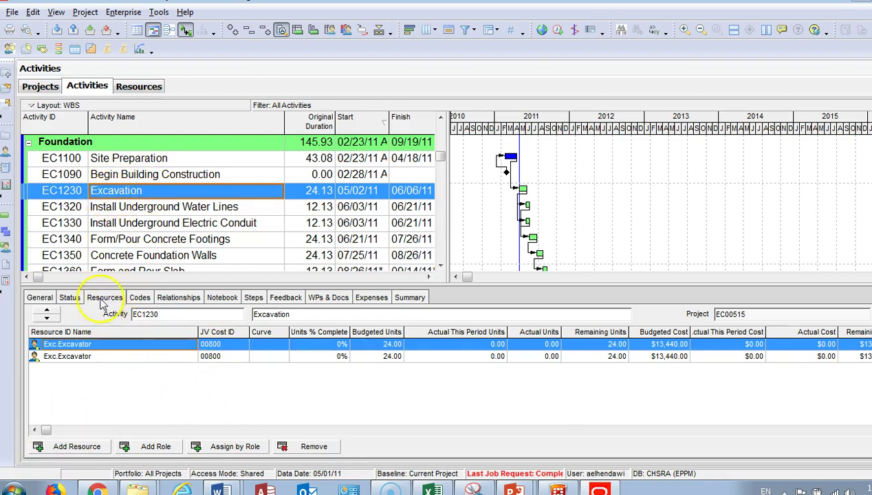
pyautogui.click(72, 446)
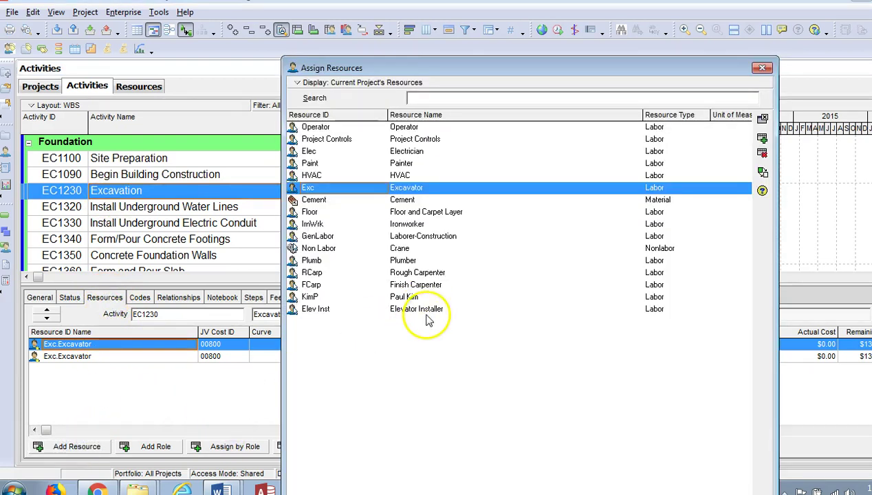
pyautogui.doubleClick(432, 188)
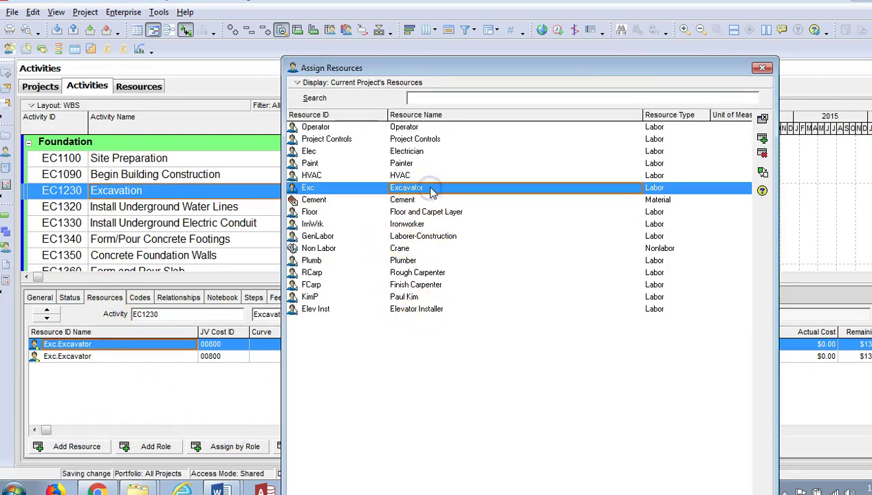
pyautogui.click(763, 119)
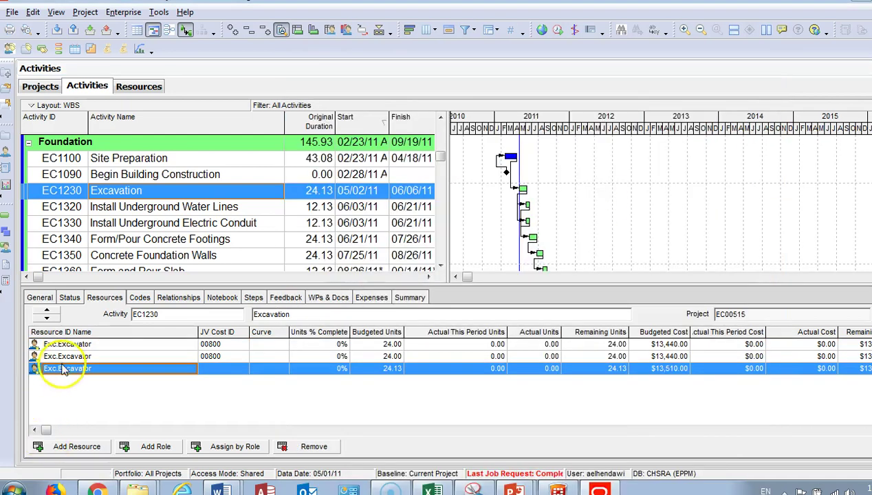
# - Assign the Cement material resource to the Concrete Foundation Walls activity and select its new assignment row
pyautogui.click(440, 265)
pyautogui.click(217, 238)
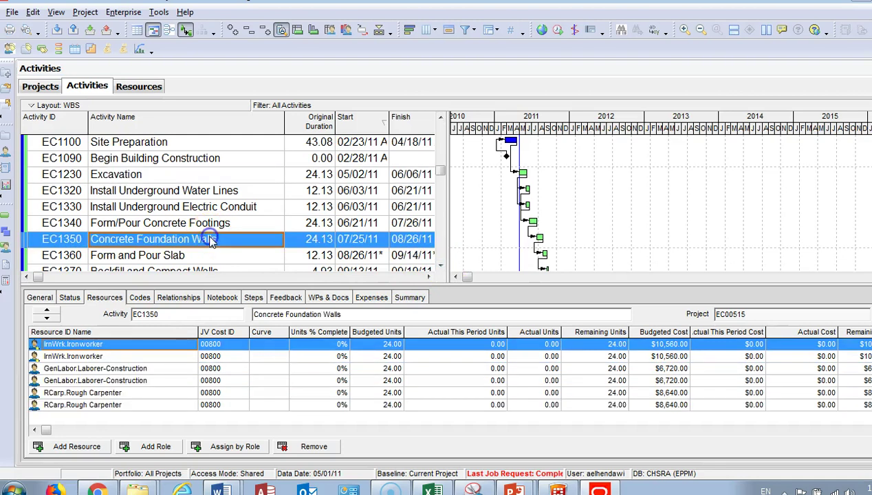
pyautogui.click(77, 447)
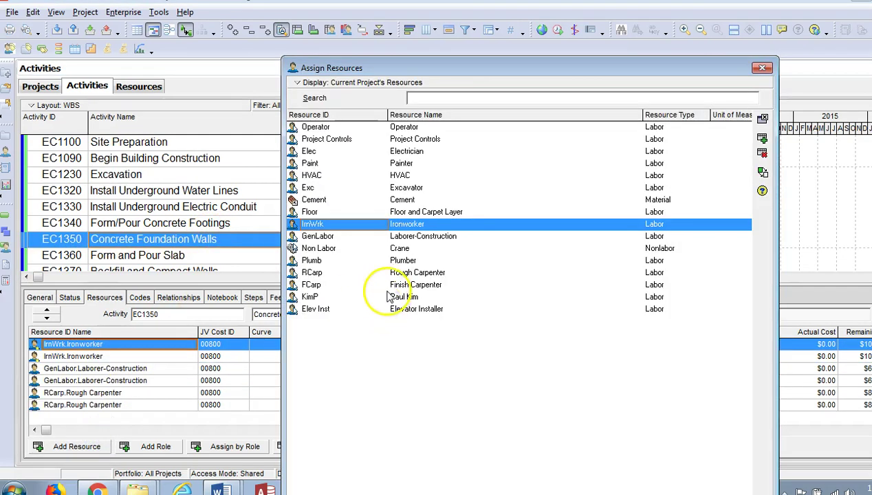
pyautogui.click(403, 200)
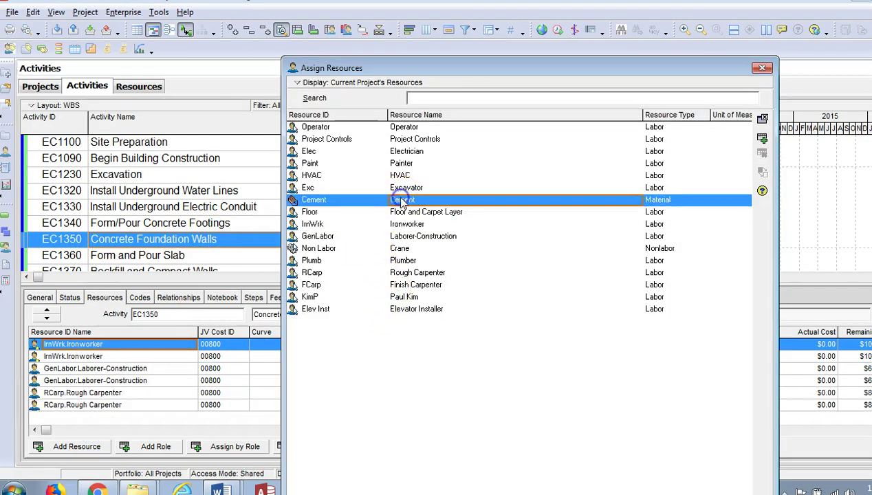
pyautogui.doubleClick(403, 201)
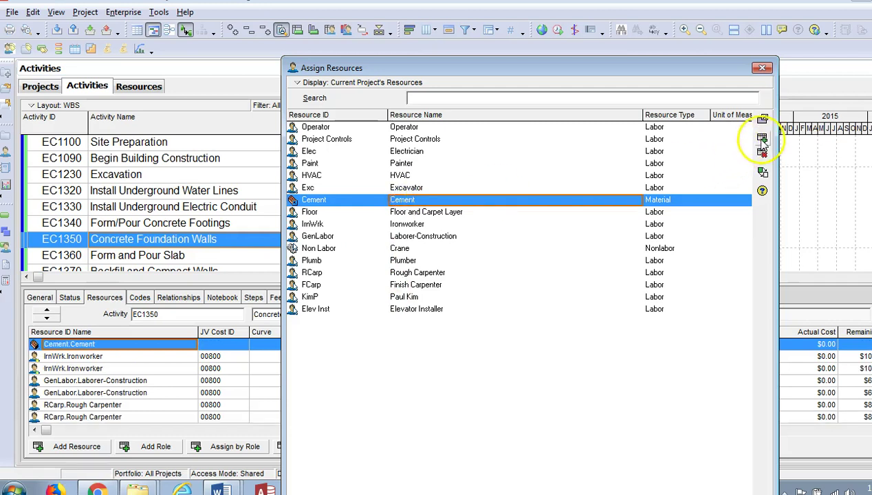
pyautogui.click(762, 67)
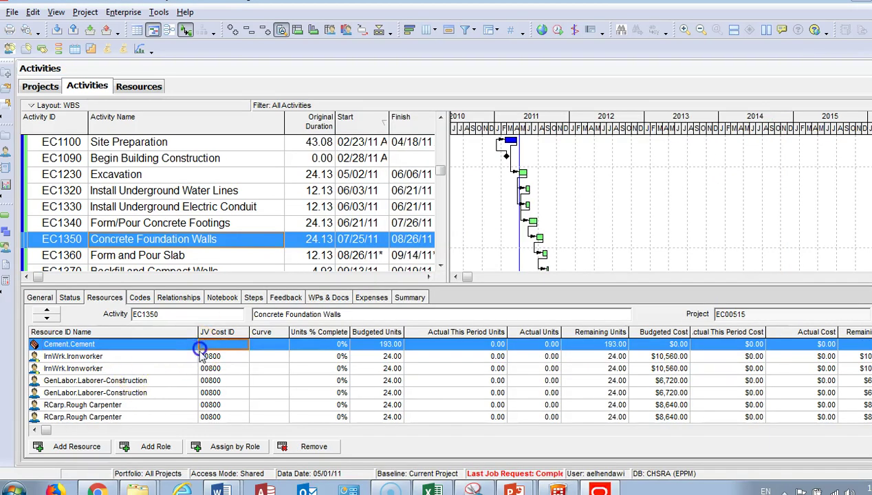
pyautogui.click(178, 369)
pyautogui.click(158, 346)
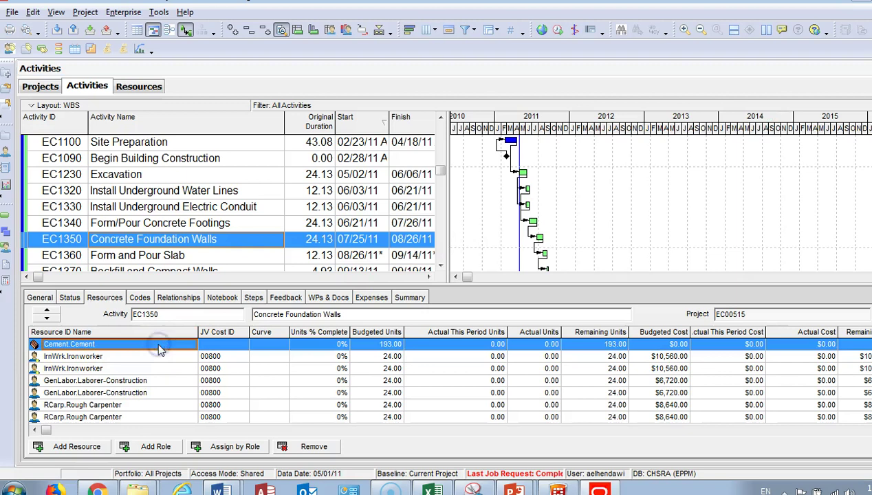
# - Assign another Laborer-Construction resource to the Concrete Foundation Walls activity and close the resource assignment window
pyautogui.click(77, 446)
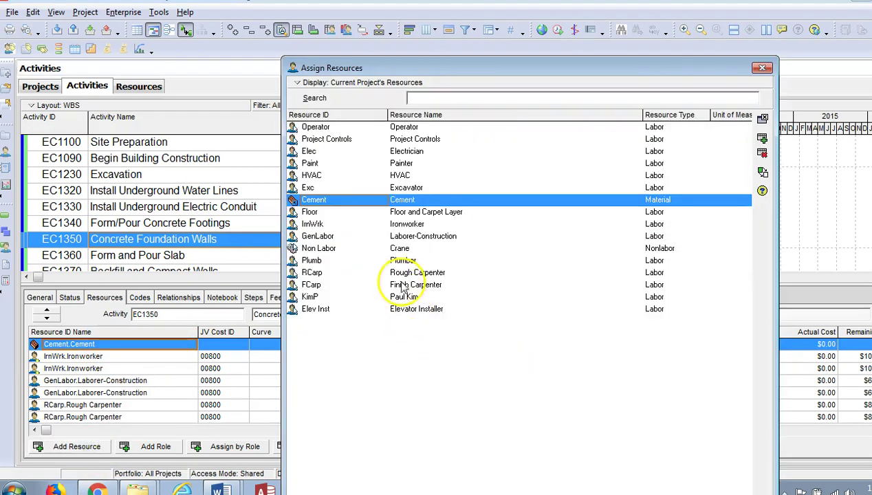
pyautogui.click(453, 238)
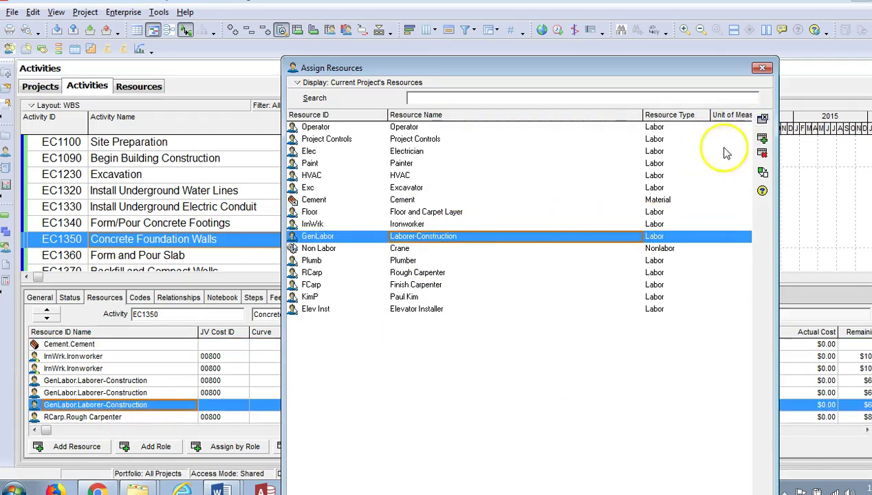
pyautogui.click(763, 67)
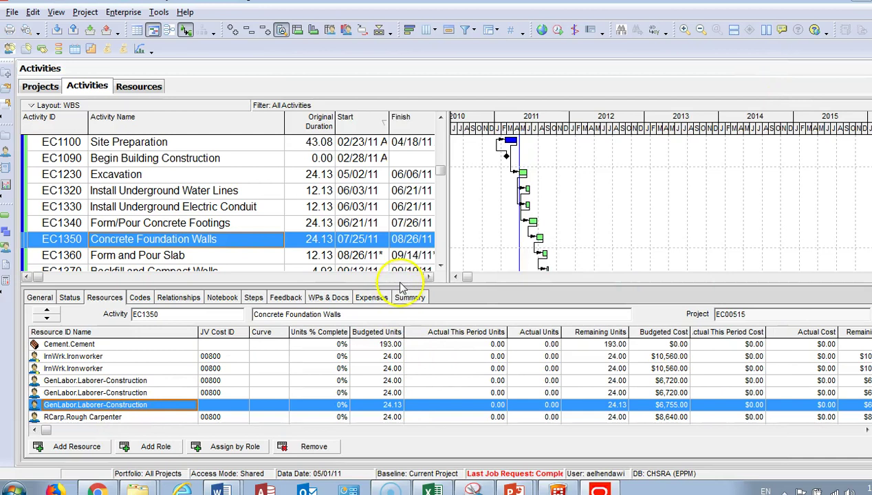
# - Enlarge the activity table in height and width, and expand the Structure and Mechanical/Electrical Systems WBS groups
pyautogui.moveTo(402, 287); pyautogui.dragTo(397, 387)
pyautogui.moveTo(450, 235); pyautogui.dragTo(550, 237)
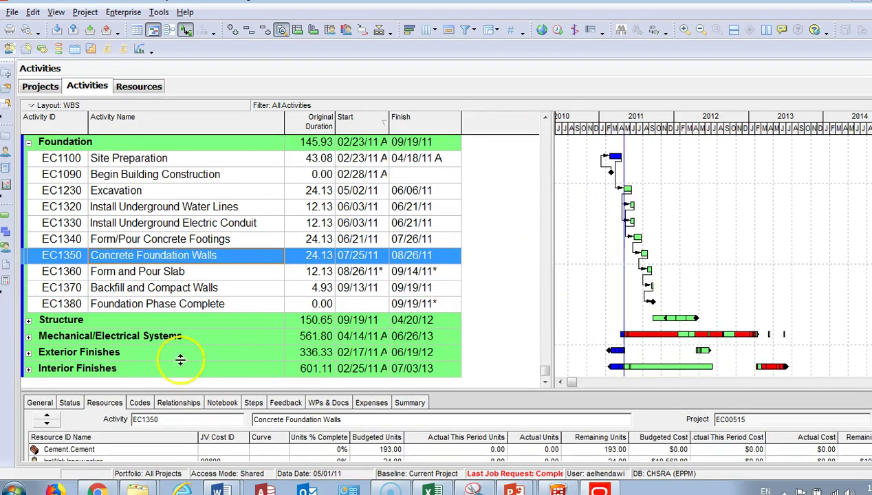
pyautogui.click(29, 320)
pyautogui.scroll(-3, 97, 261)
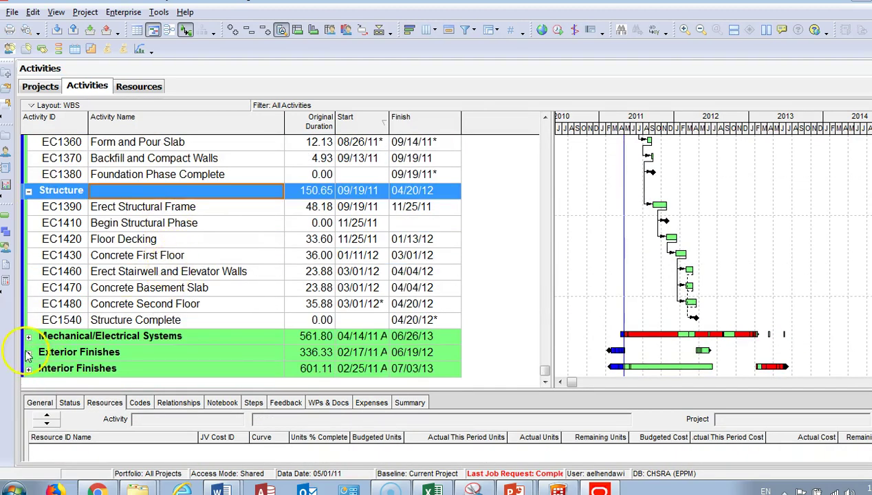
pyautogui.click(29, 337)
pyautogui.scroll(-2, 41, 337)
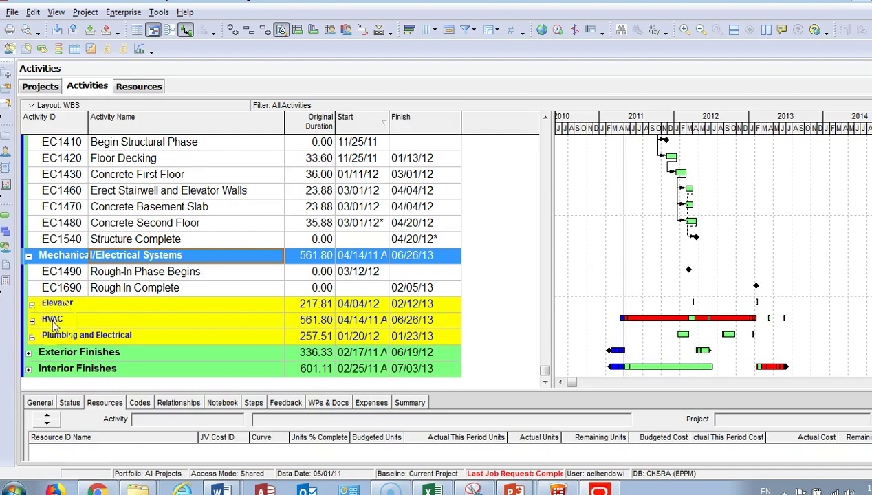
# - Expand the Elevator, HVAC, and Plumbing and Electrical subgroups under Mechanical/Electrical Systems
pyautogui.click(32, 304)
pyautogui.scroll(-1, 43, 309)
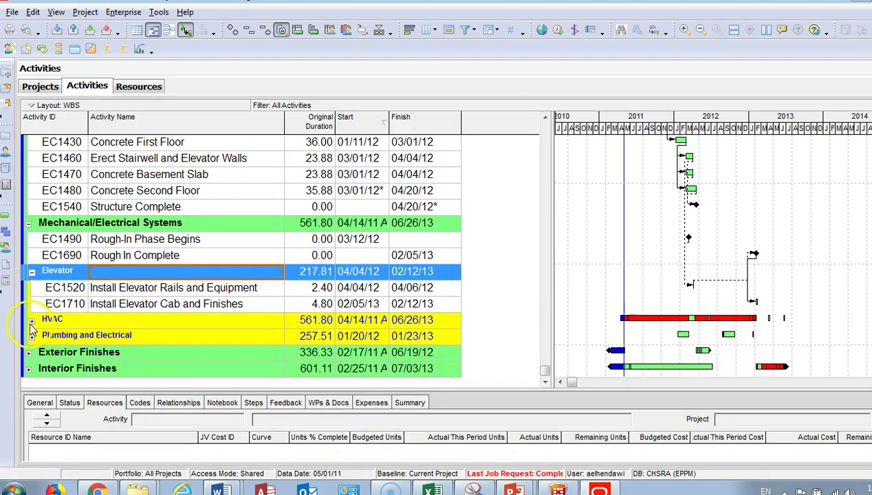
pyautogui.click(32, 321)
pyautogui.scroll(-1, 41, 341)
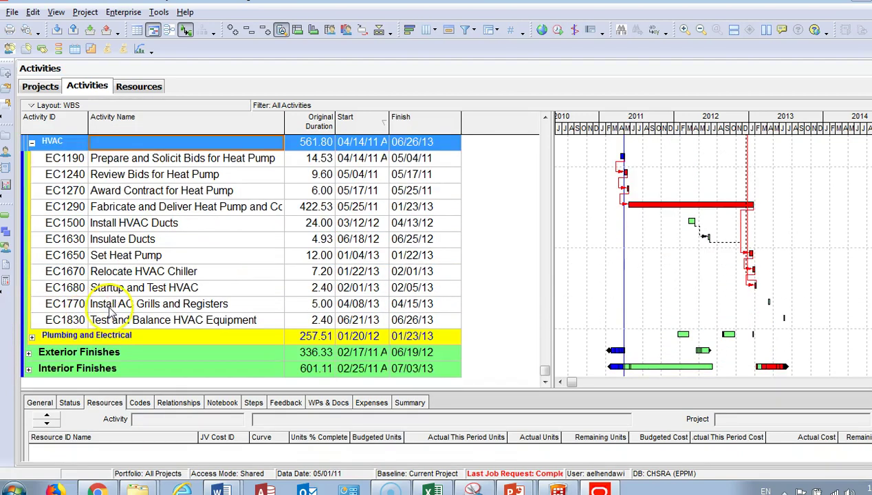
pyautogui.click(32, 337)
pyautogui.scroll(-1, 41, 340)
# - Return to the start of the project's activity list and select the Begin Building Construction activity in the Foundation WBS
pyautogui.scroll(5, 196, 296)
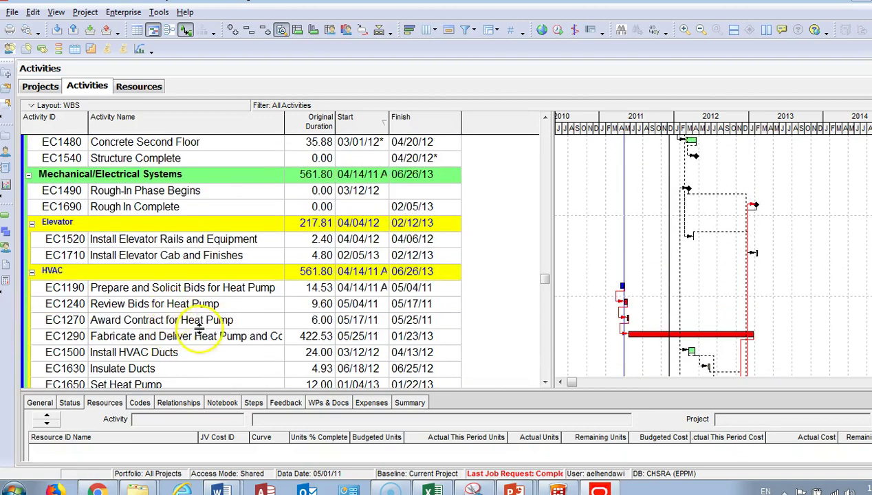
pyautogui.moveTo(546, 250); pyautogui.dragTo(564, 137)
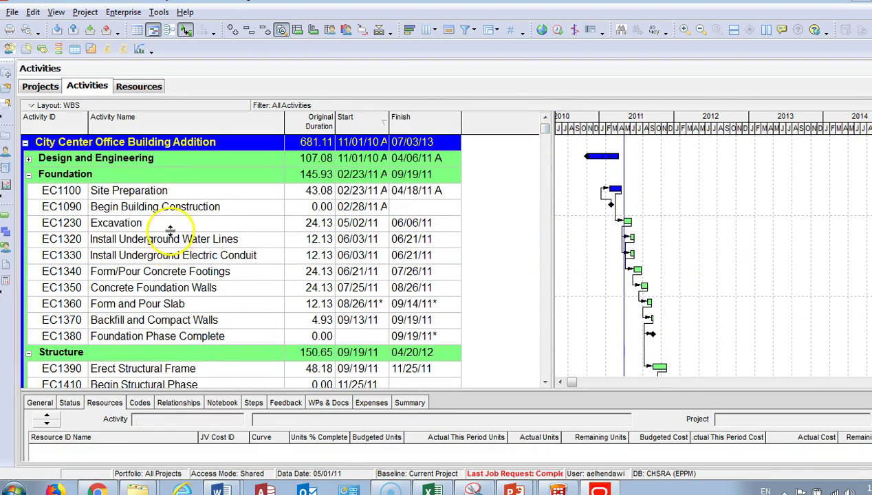
pyautogui.click(167, 208)
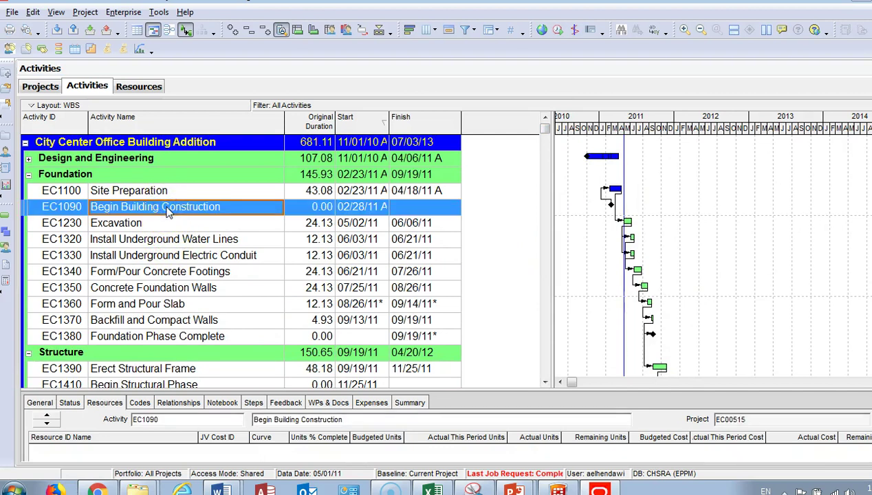